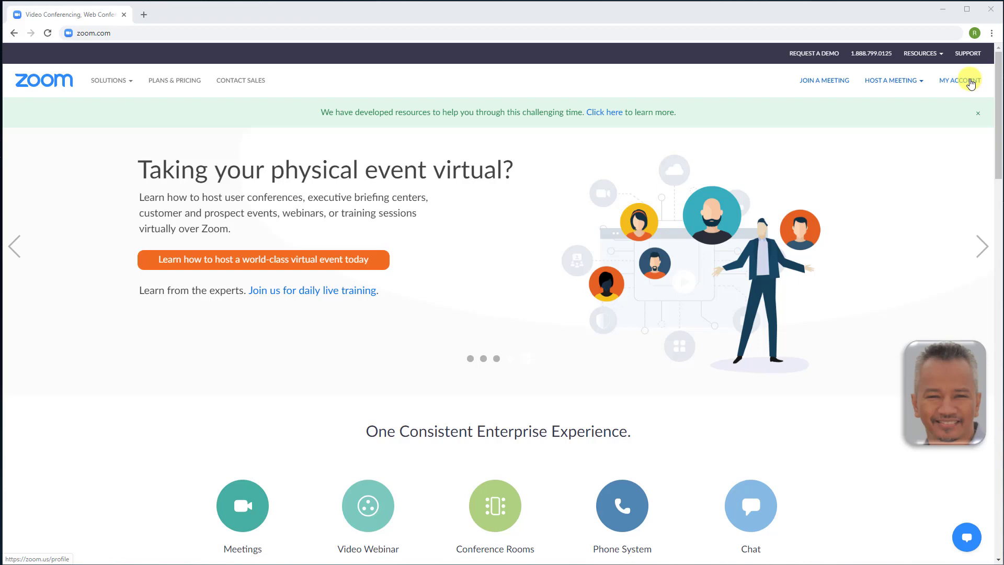
# Open the account-wide meeting settings at the In Meeting (Basic) section
pyautogui.click(971, 81)
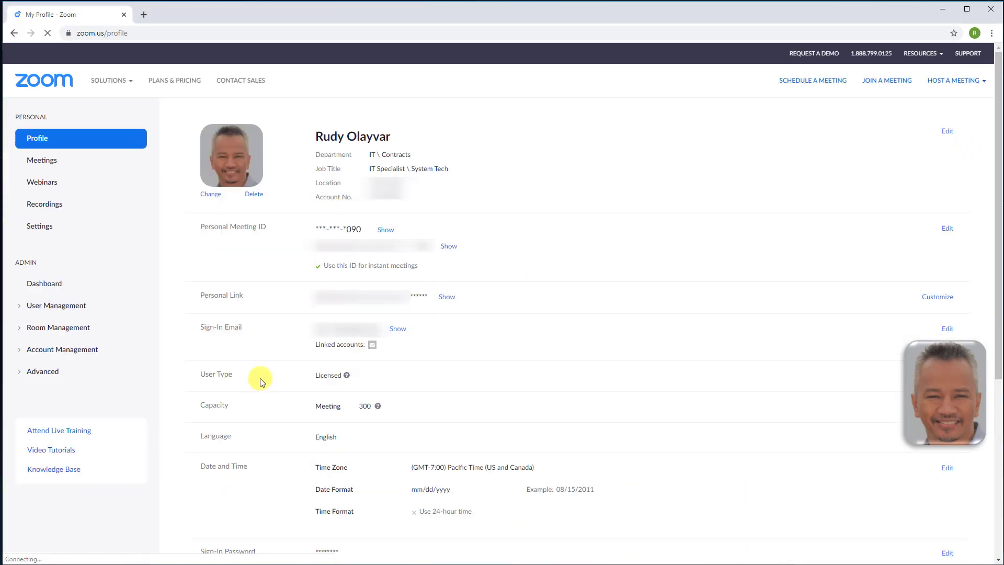
pyautogui.click(83, 356)
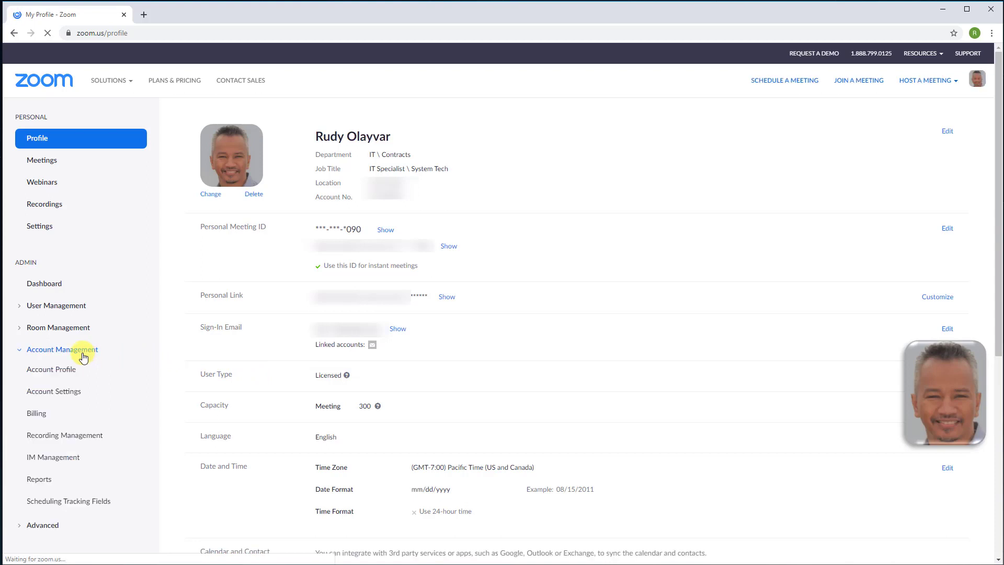
pyautogui.click(72, 397)
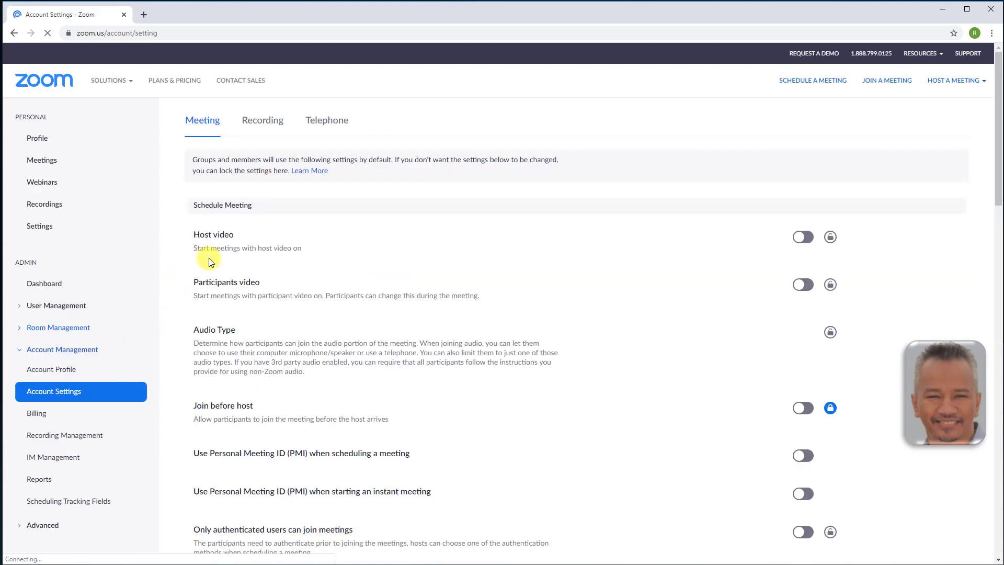
pyautogui.click(217, 230)
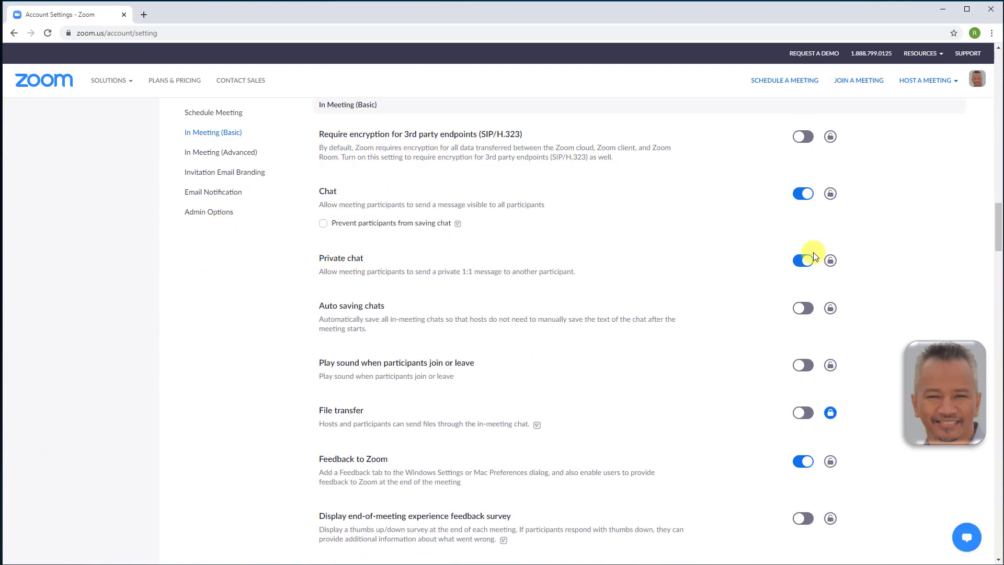
# Turn on Polling for all groups and users, and bring up its lock option without applying the lock
pyautogui.moveTo(1000, 230); pyautogui.dragTo(992, 253)
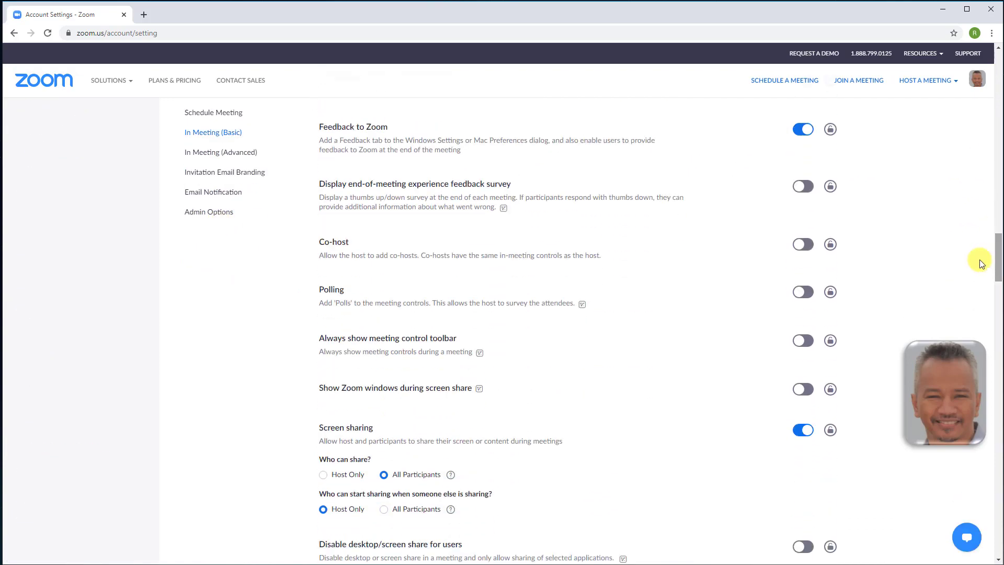
pyautogui.click(796, 293)
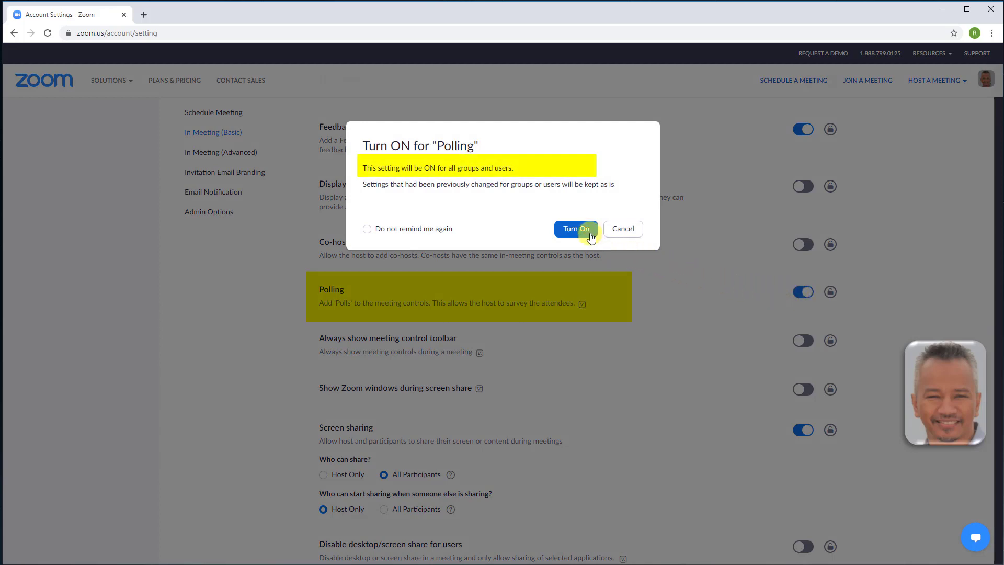
pyautogui.click(575, 229)
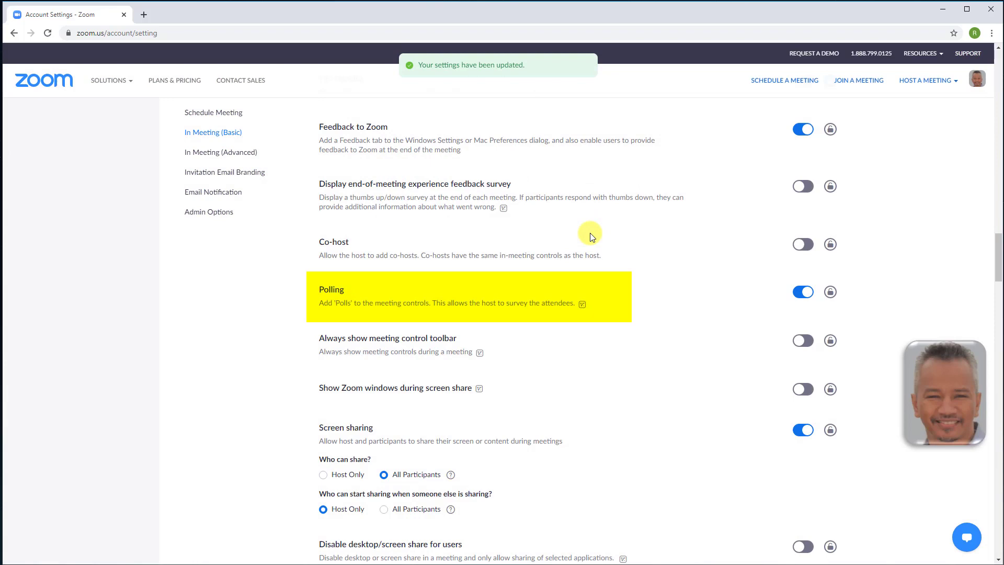
pyautogui.click(830, 296)
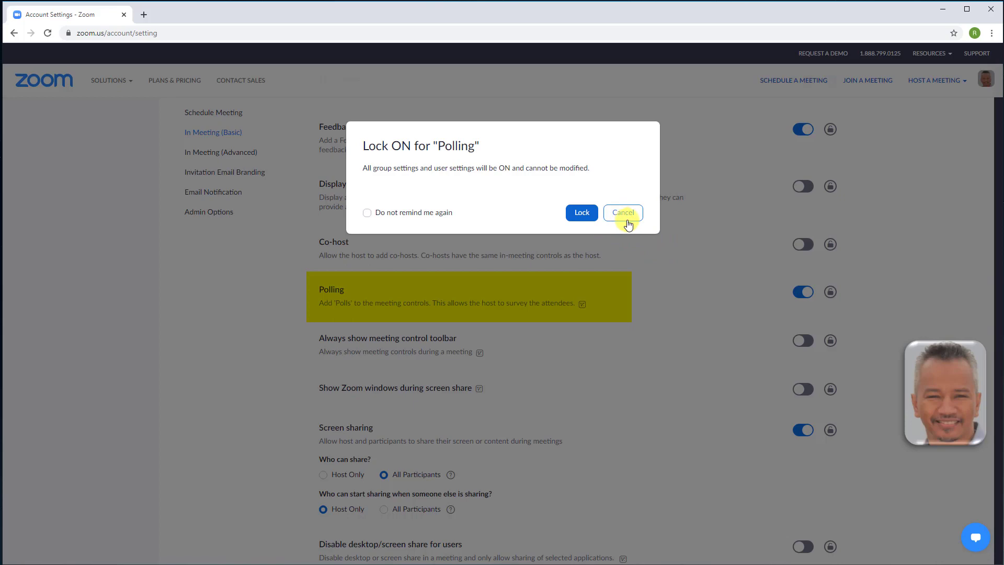
pyautogui.click(628, 225)
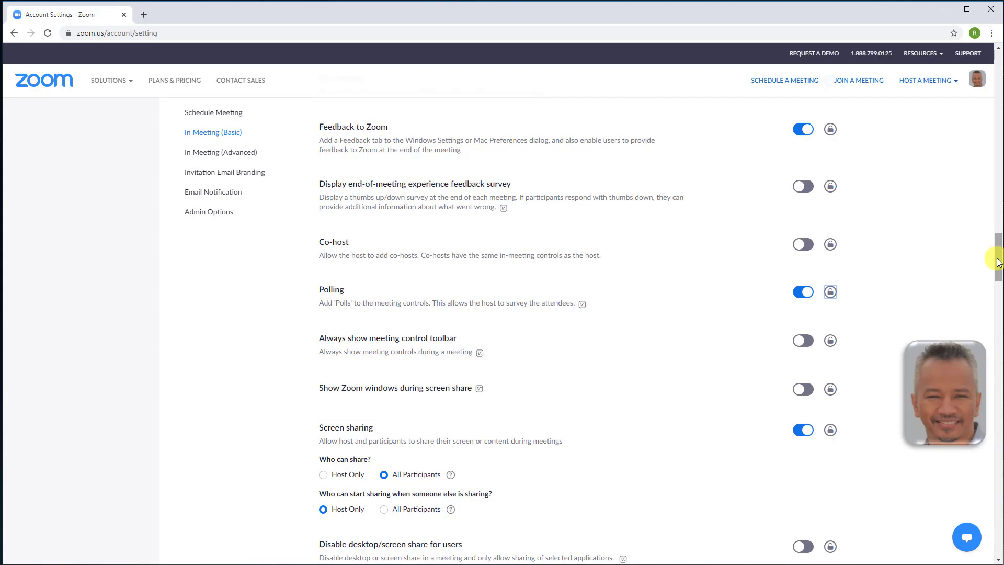
# Open the In Meeting (Basic) settings of the ESC group in Group Management
pyautogui.moveTo(999, 261); pyautogui.dragTo(992, 88)
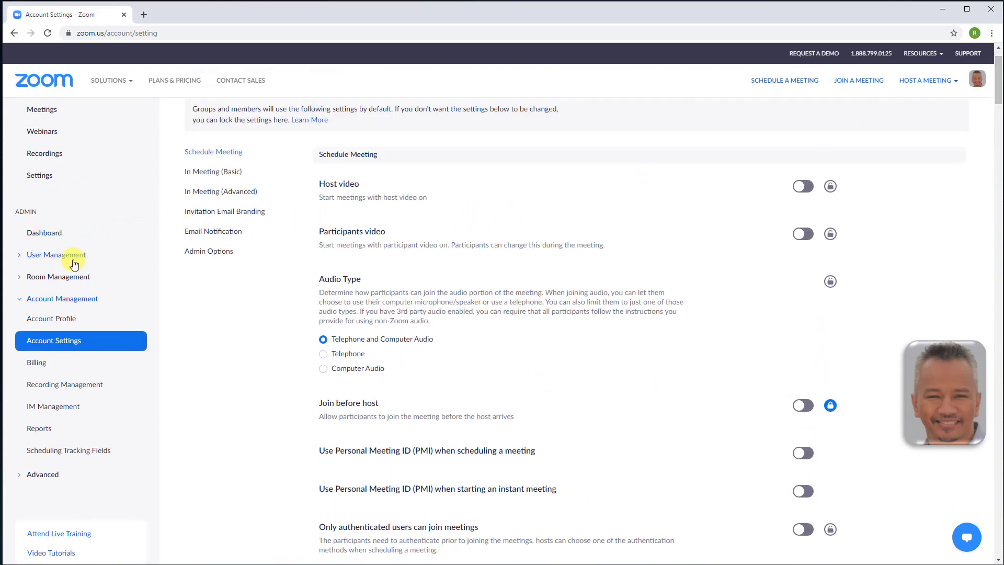
pyautogui.click(71, 256)
pyautogui.click(58, 302)
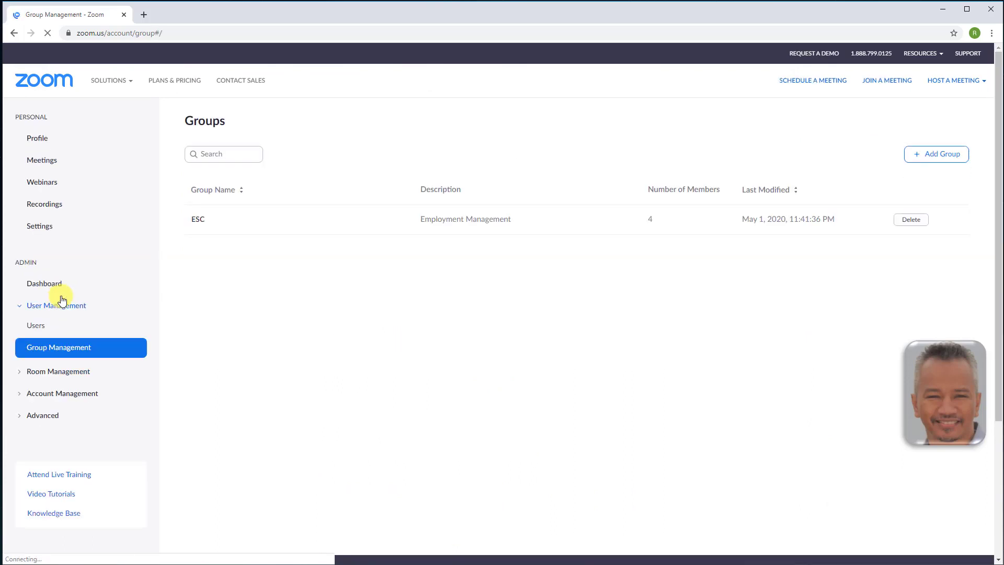
pyautogui.click(196, 219)
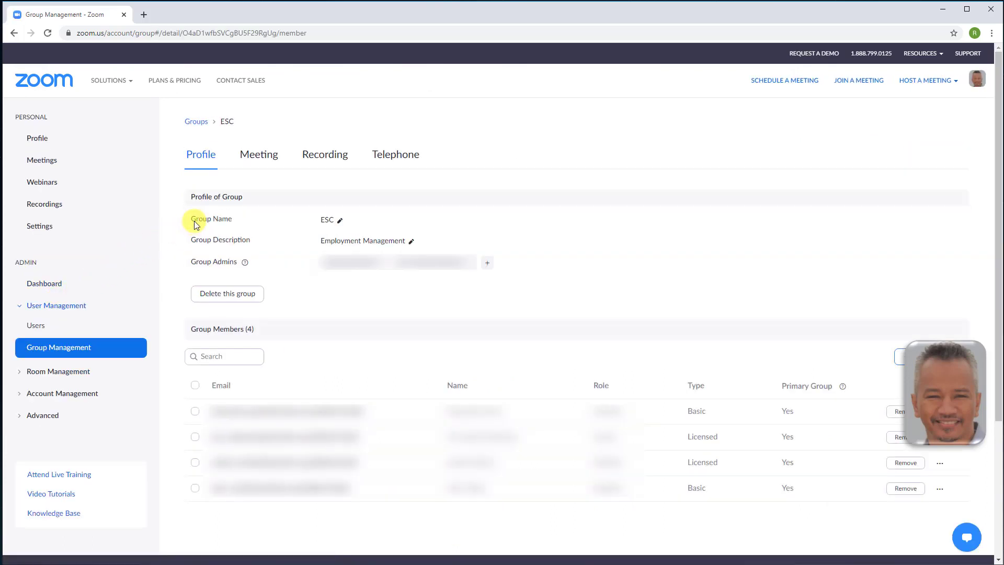
pyautogui.click(264, 157)
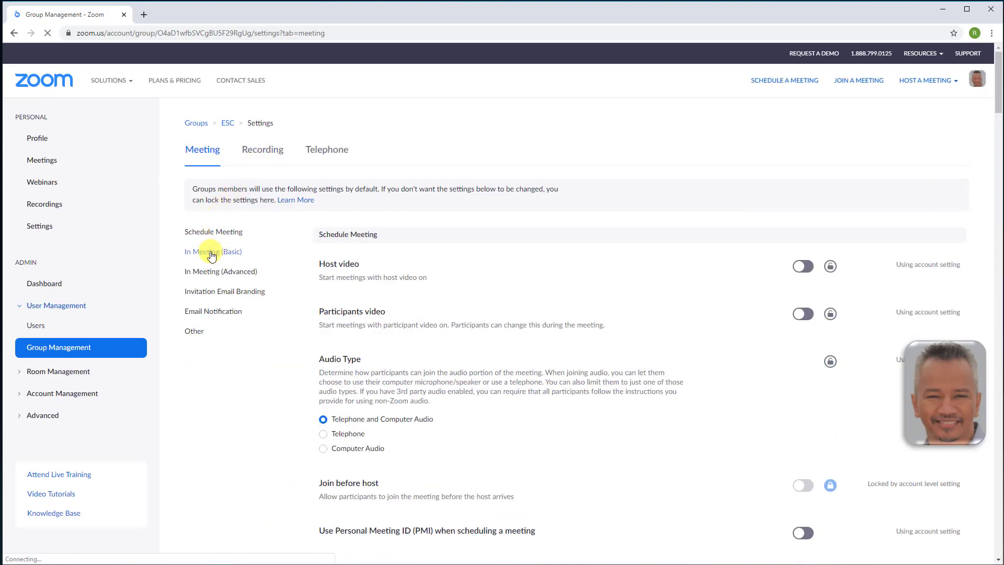
pyautogui.click(210, 253)
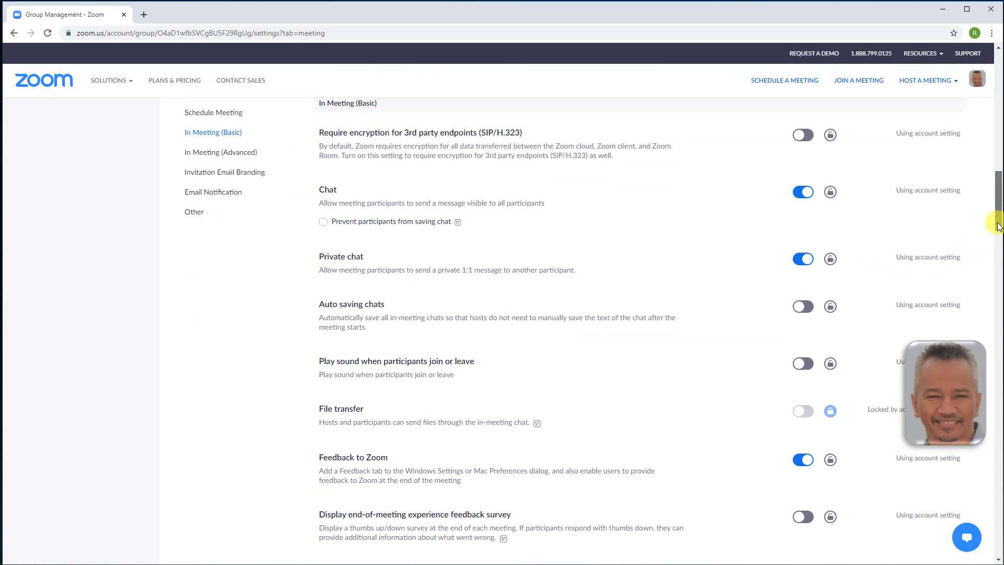
# Turn off Polling for the ESC group's members, and bring up its lock option without applying the lock
pyautogui.moveTo(996, 218); pyautogui.dragTo(997, 269)
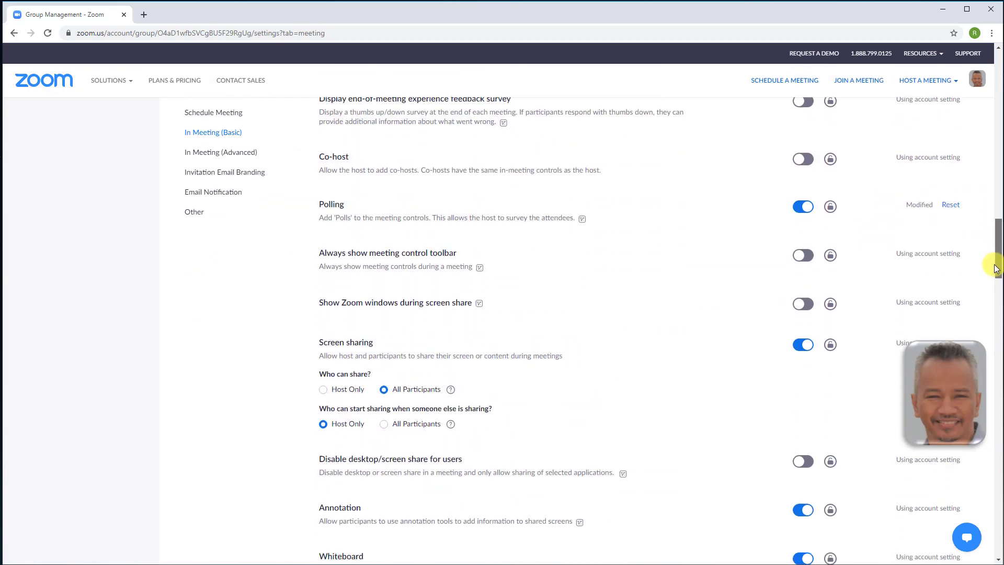
pyautogui.click(803, 209)
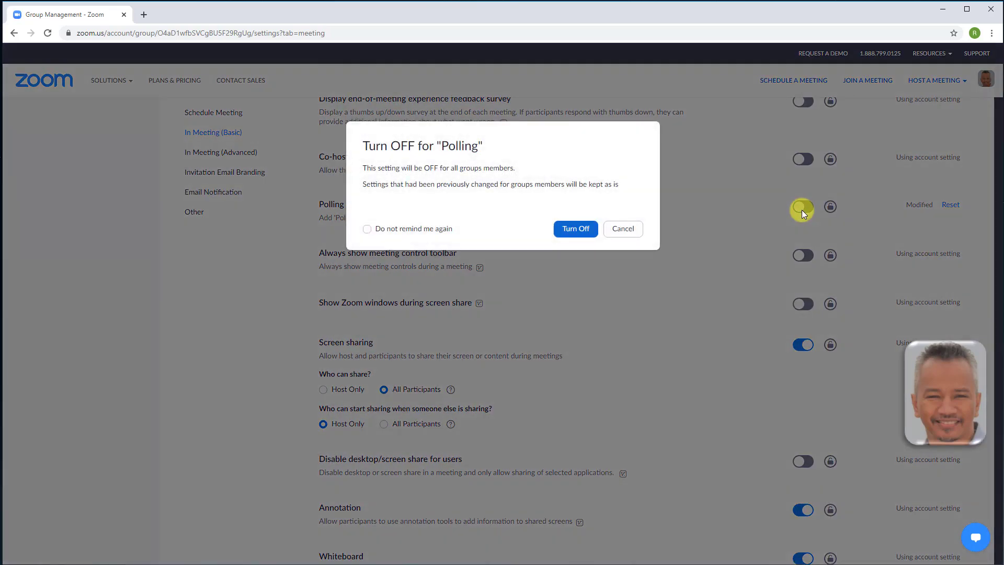
pyautogui.click(590, 237)
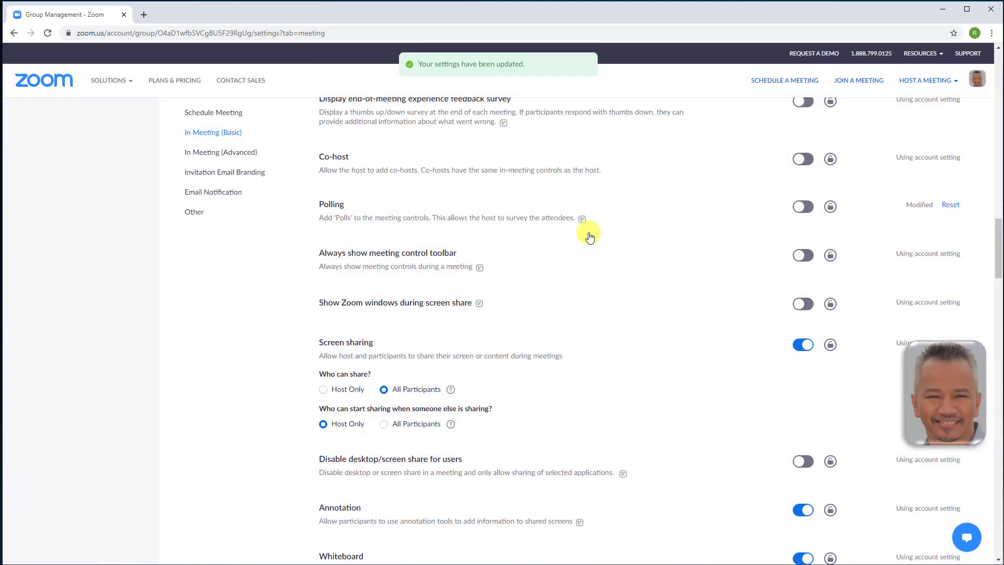
pyautogui.click(830, 208)
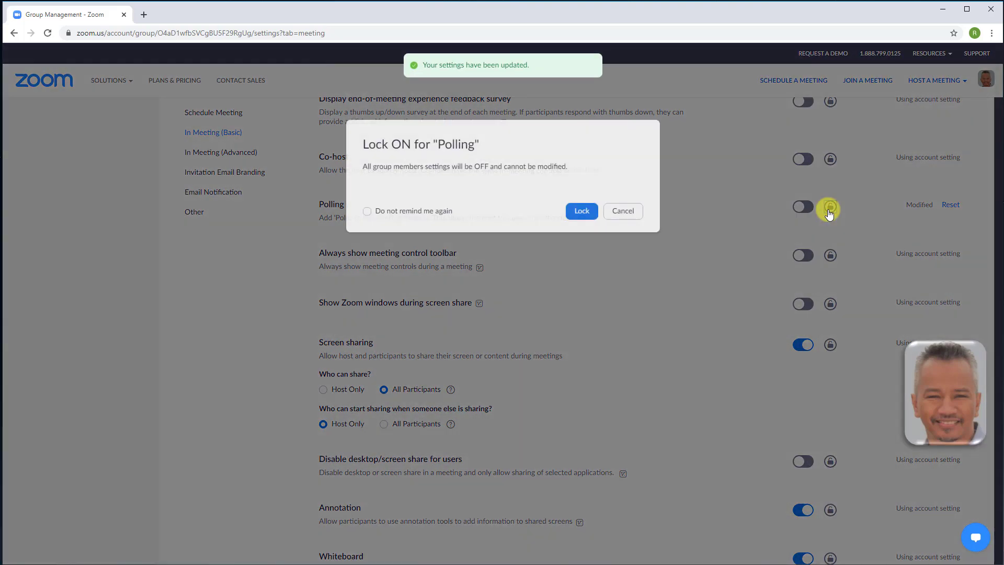
pyautogui.click(624, 212)
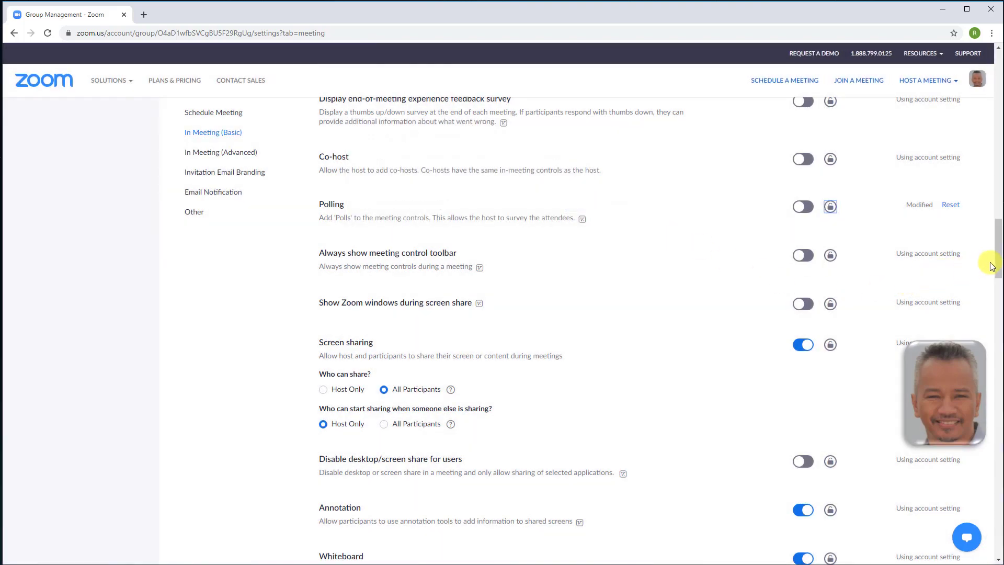
# Turn on Polling in the In Meeting (Basic) section of the personal meeting settings
pyautogui.moveTo(999, 265); pyautogui.dragTo(999, 89)
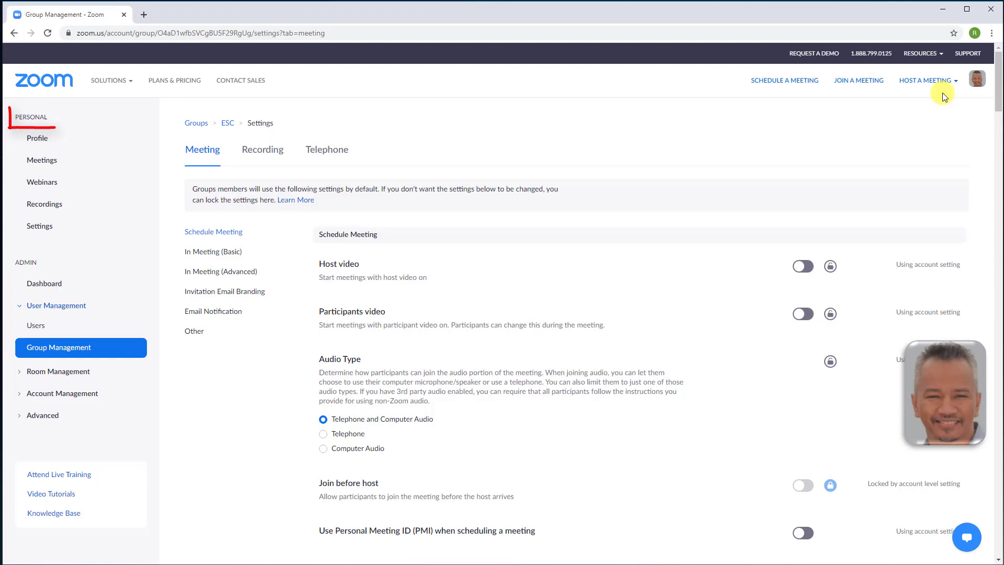
pyautogui.click(47, 228)
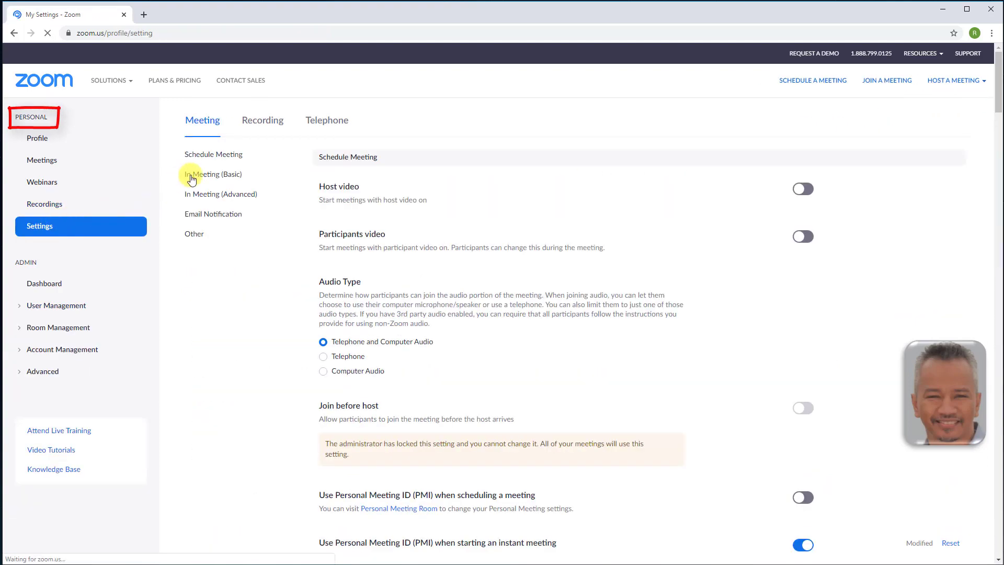
pyautogui.click(198, 175)
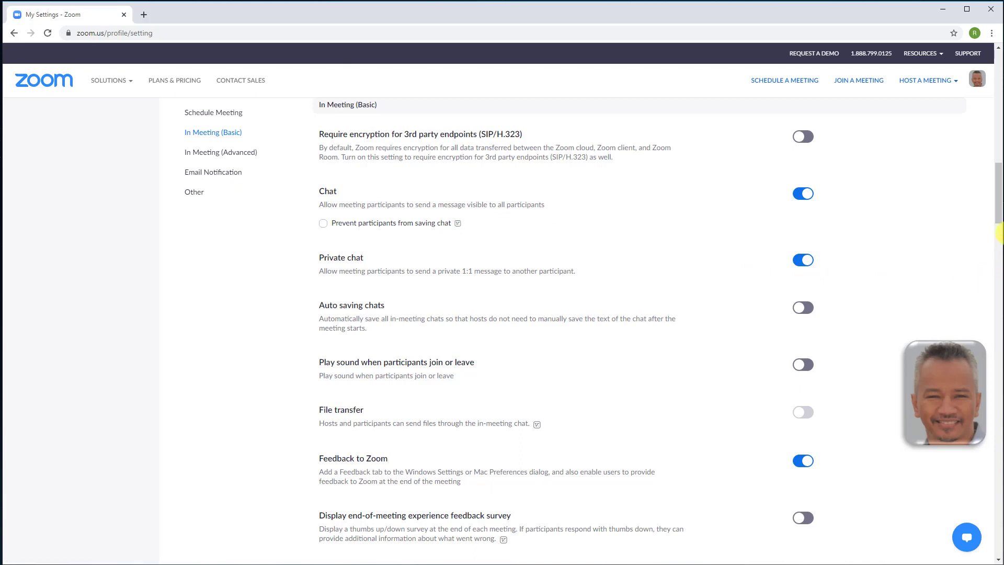
pyautogui.scroll(-8, 996, 220)
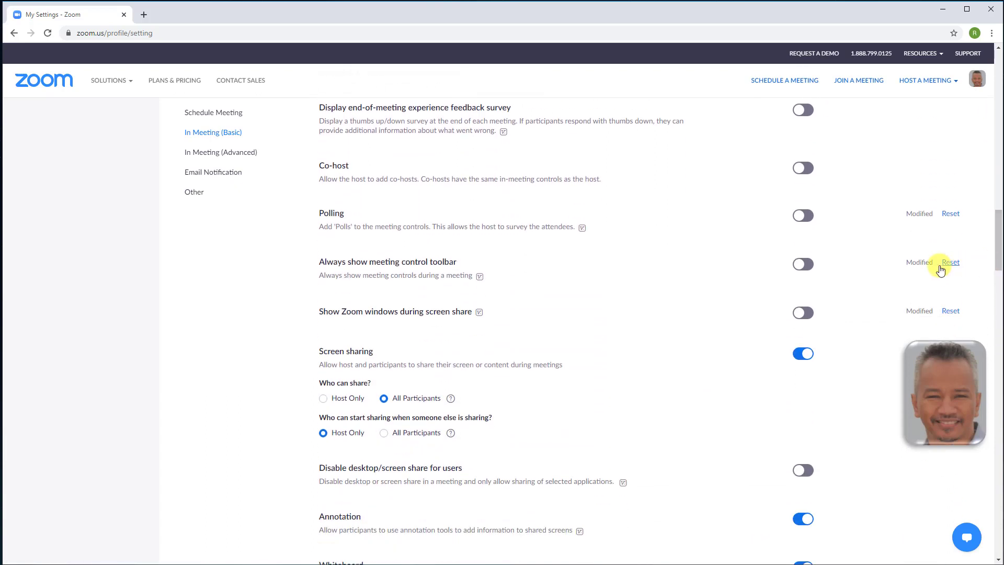
pyautogui.click(803, 216)
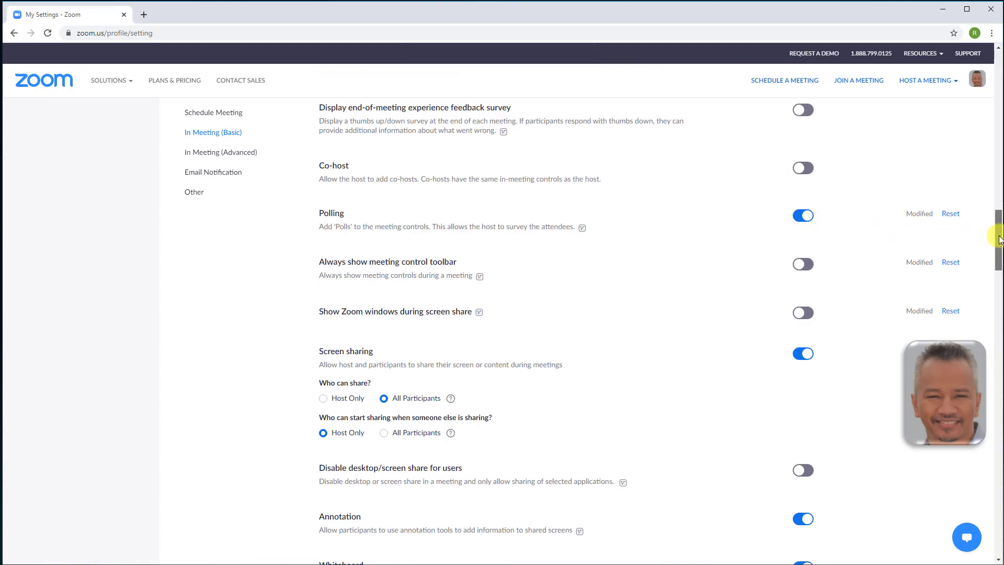
pyautogui.moveTo(999, 239); pyautogui.dragTo(999, 55)
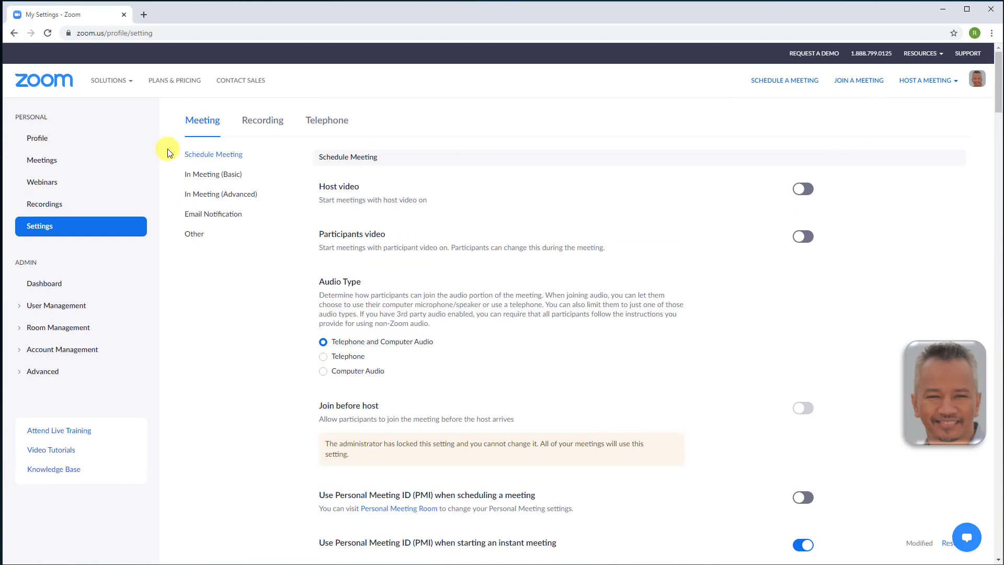
# Open the upcoming meeting "My Meeting" and start adding a poll to it
pyautogui.click(40, 160)
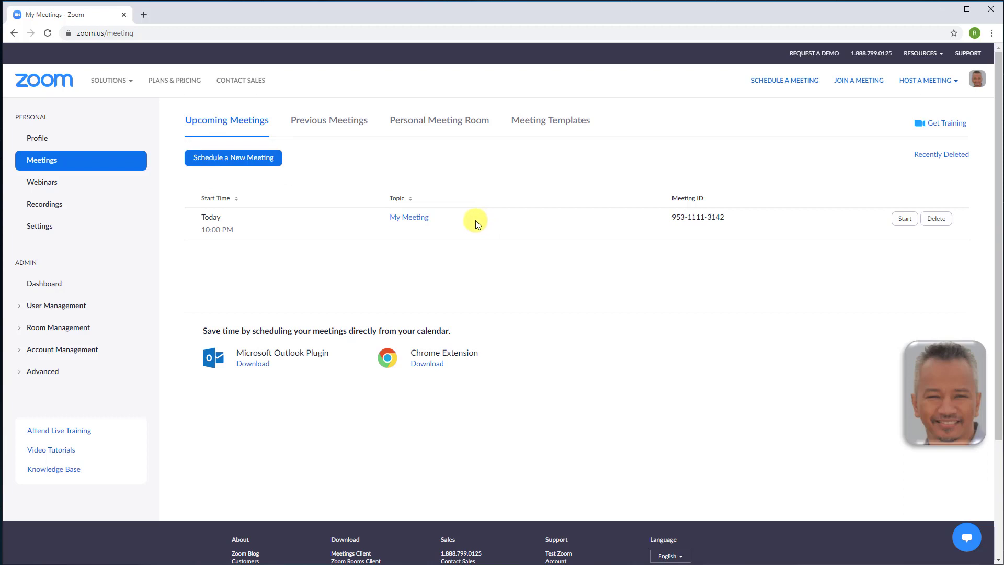
pyautogui.click(415, 216)
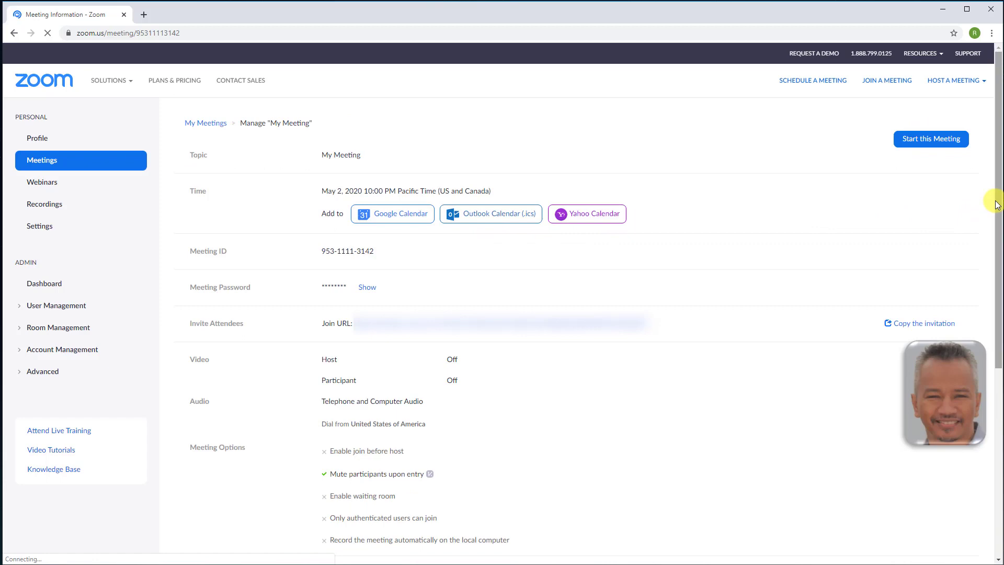
pyautogui.moveTo(997, 199); pyautogui.dragTo(995, 410)
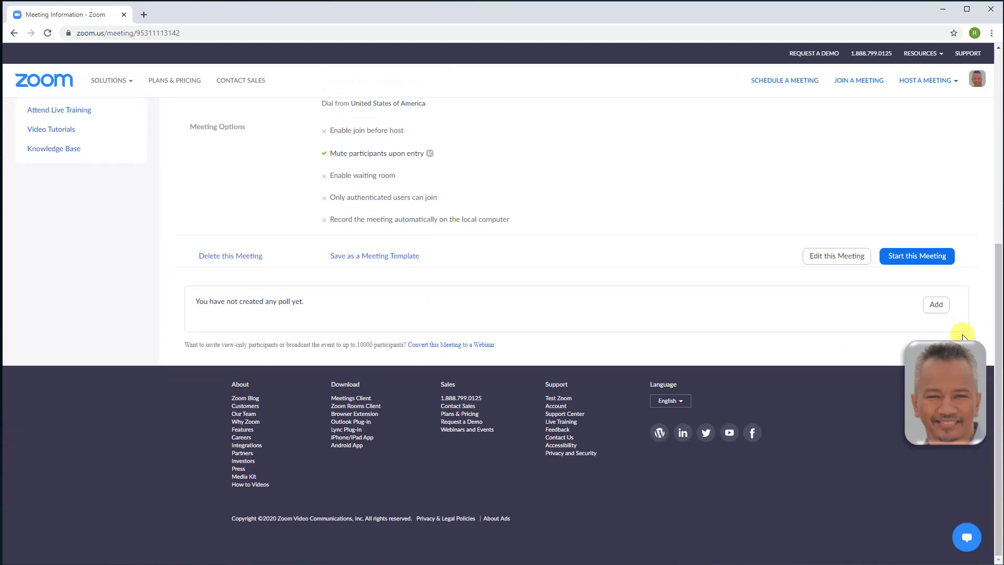
pyautogui.click(936, 305)
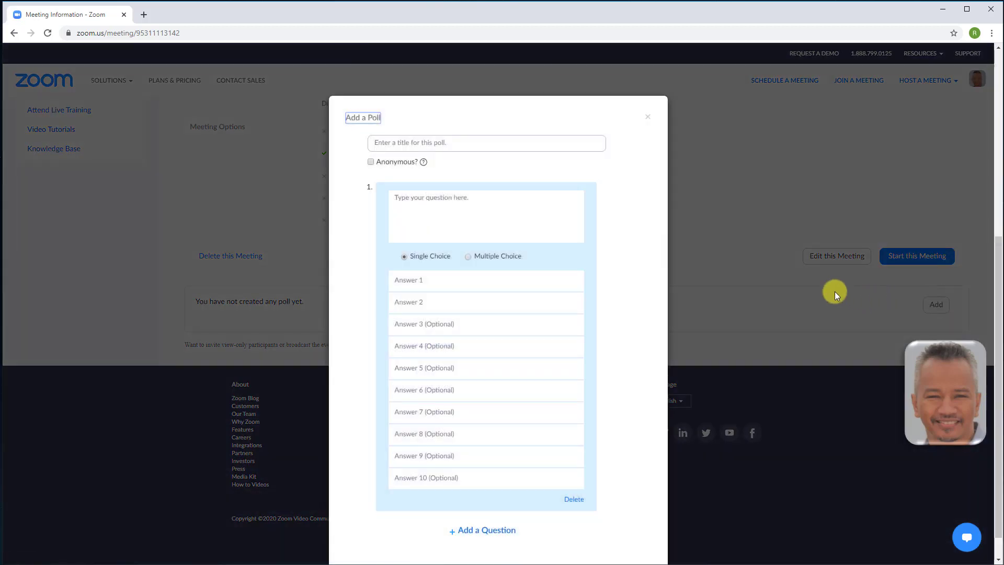
# Make the poll anonymous, title it "poll question 1" and enter the question "Do you like coffee or tea?"
pyautogui.click(372, 163)
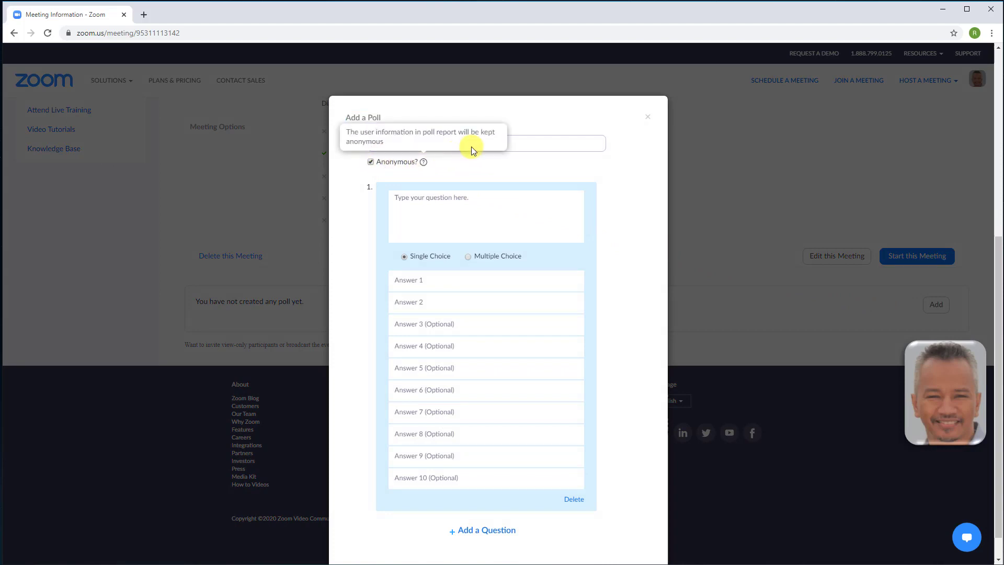
pyautogui.click(536, 143)
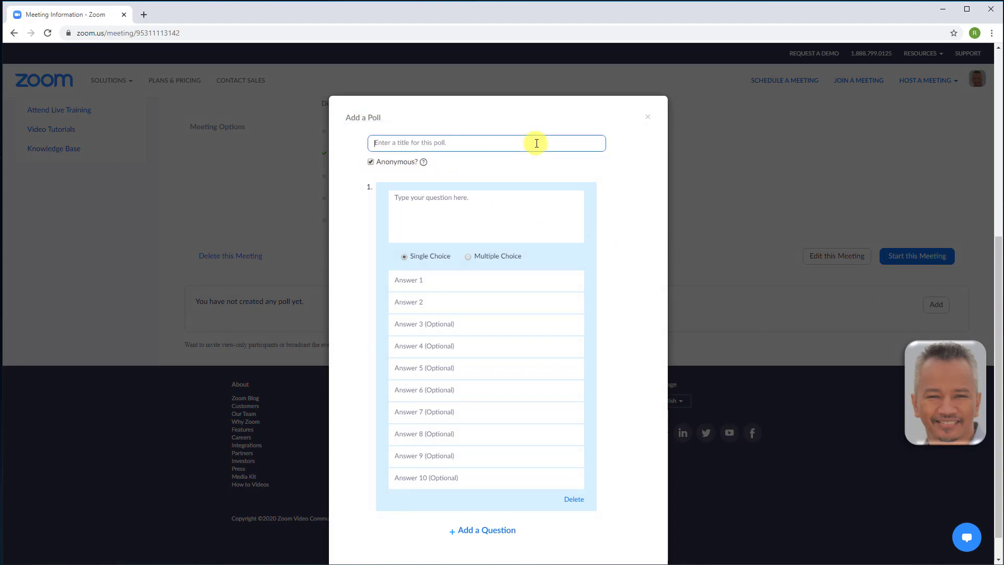
pyautogui.write('poll question 1')
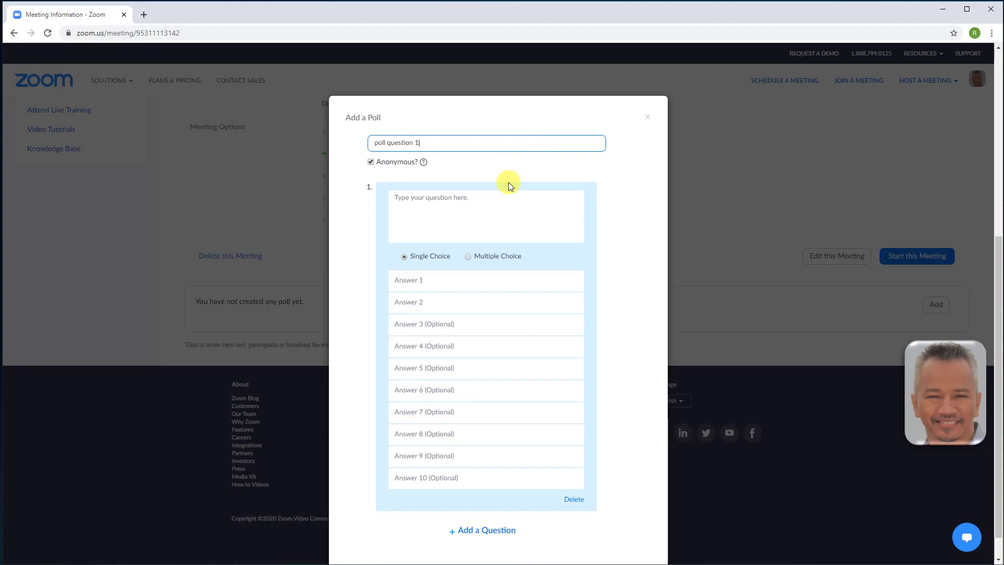
pyautogui.click(502, 202)
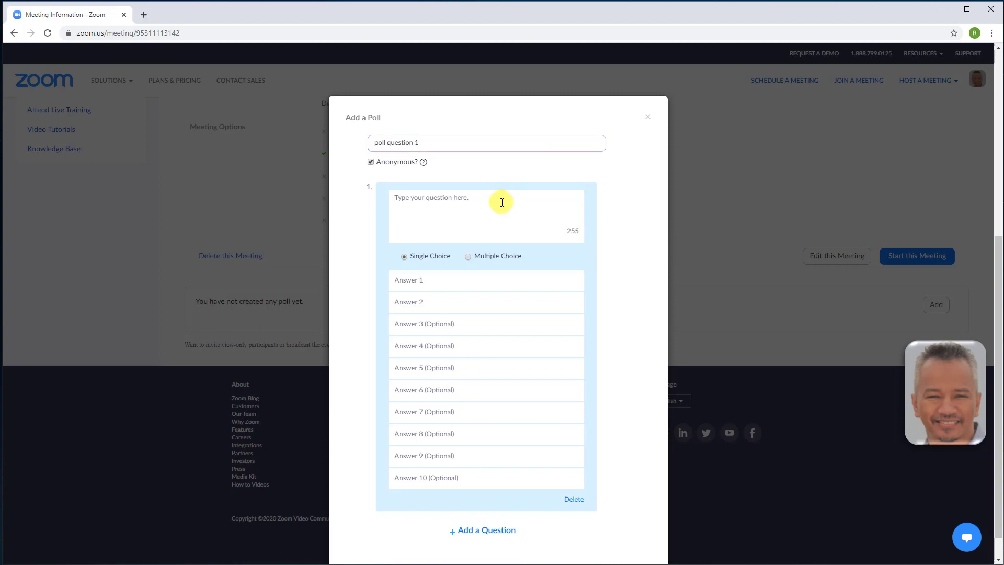
pyautogui.write('Do you like coffee or tea?')
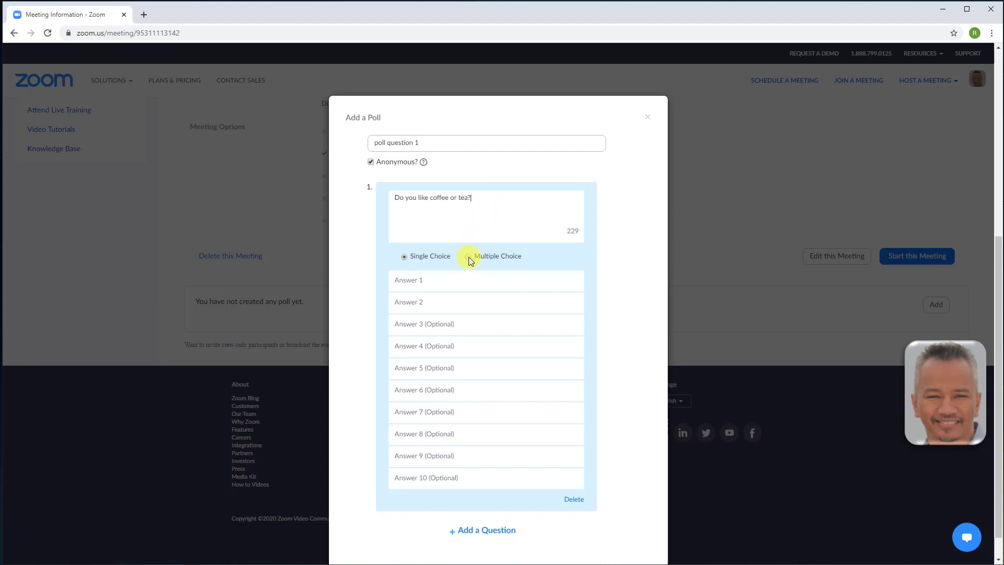
# Enter "Coffee" and "Tea" as the first two answers of the single-choice question and save the poll
pyautogui.click(442, 279)
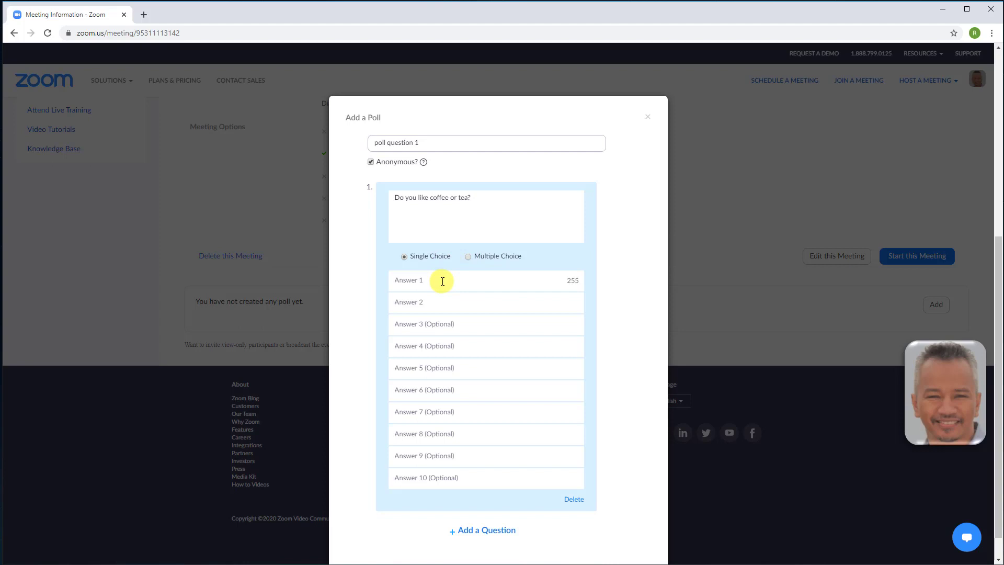
pyautogui.write('Coffee')
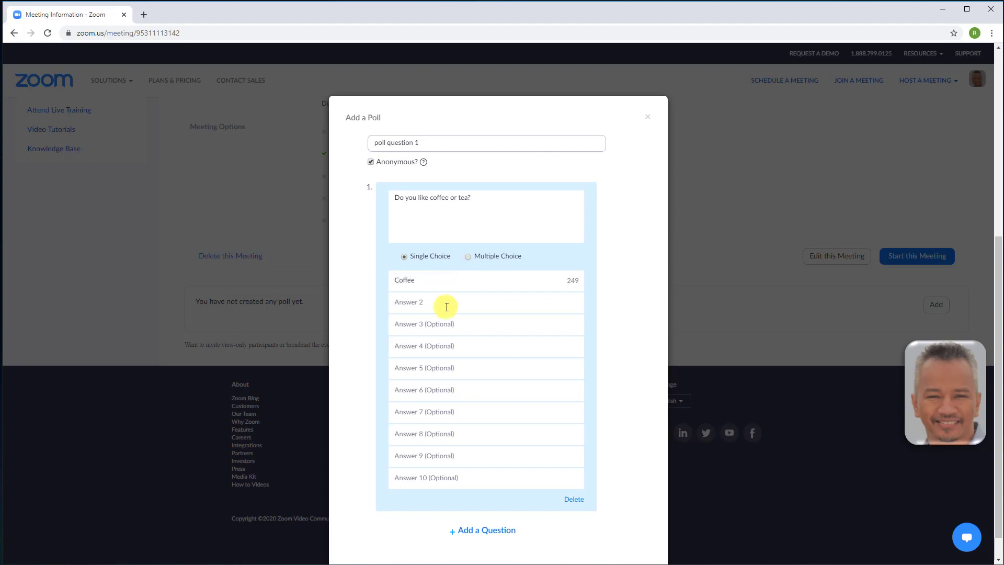
pyautogui.click(447, 306)
pyautogui.write('Tea')
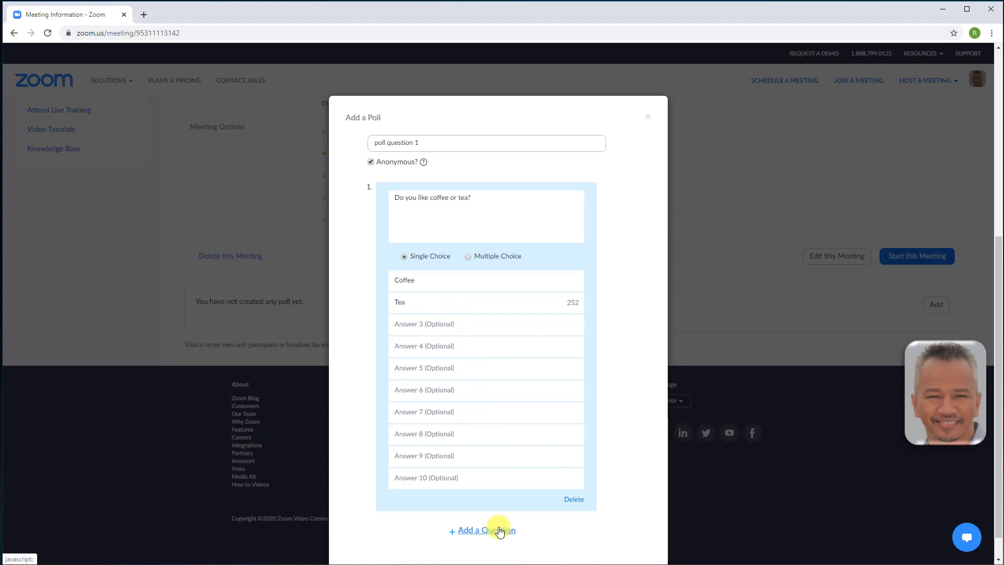
pyautogui.scroll(-1, 499, 531)
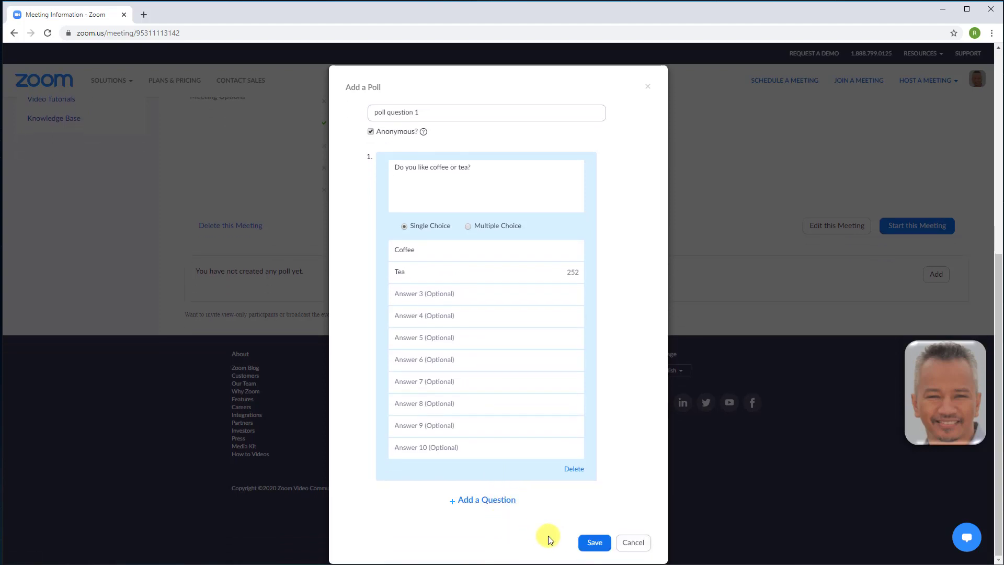
pyautogui.click(590, 546)
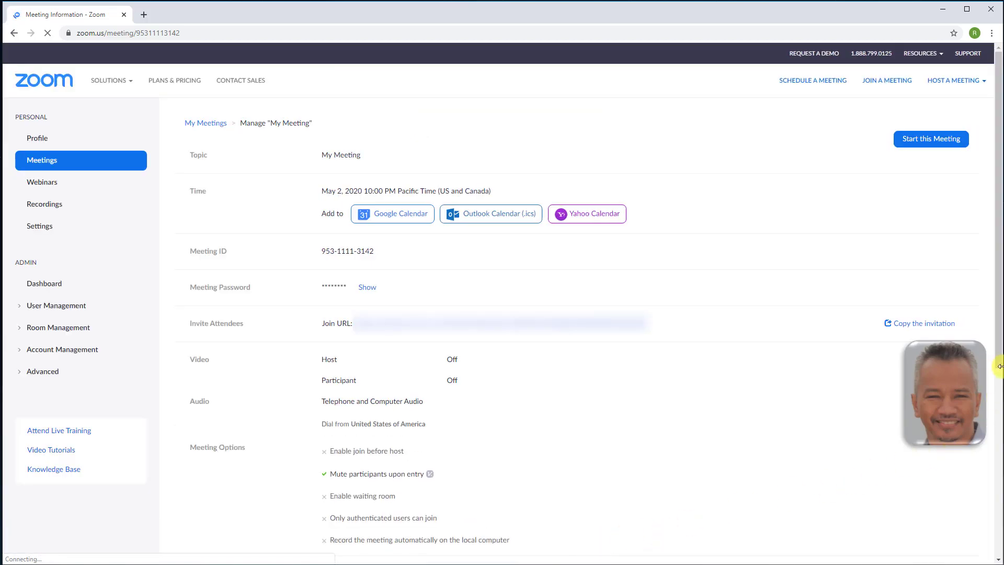
# Start "My Meeting" in the Zoom Meetings application and dismiss the audio conference options without joining audio
pyautogui.scroll(-5, 1000, 360)
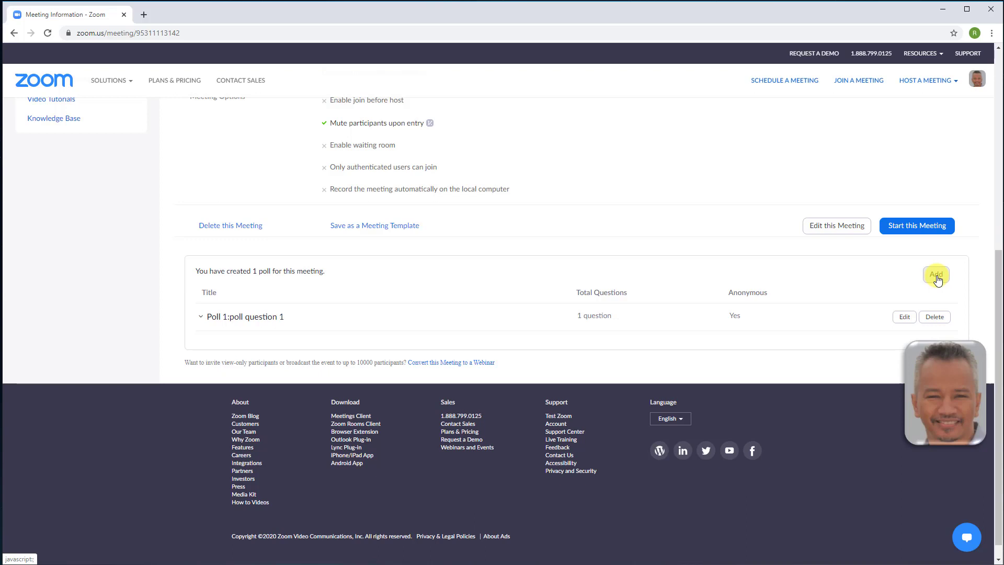
pyautogui.click(936, 236)
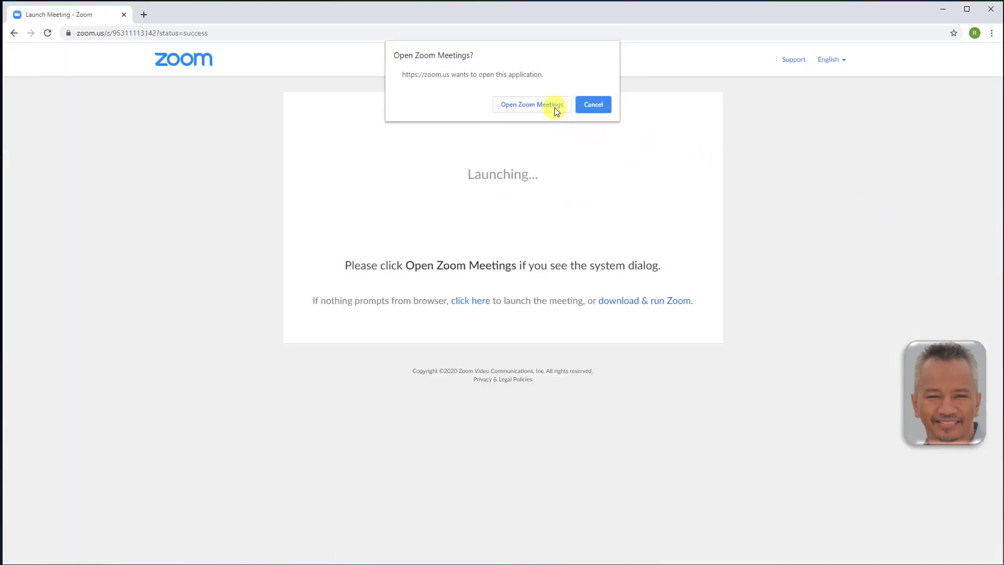
pyautogui.click(555, 107)
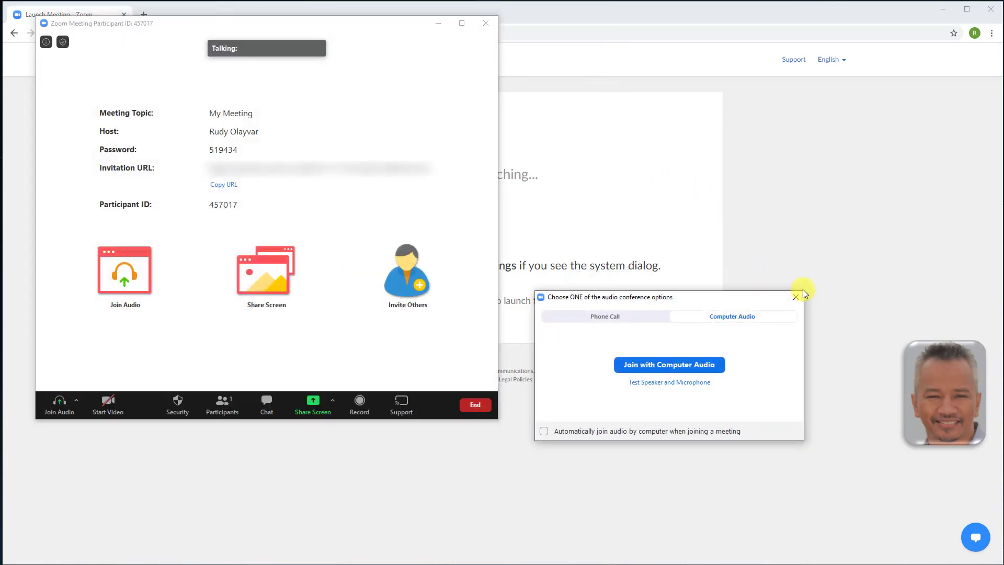
pyautogui.click(794, 299)
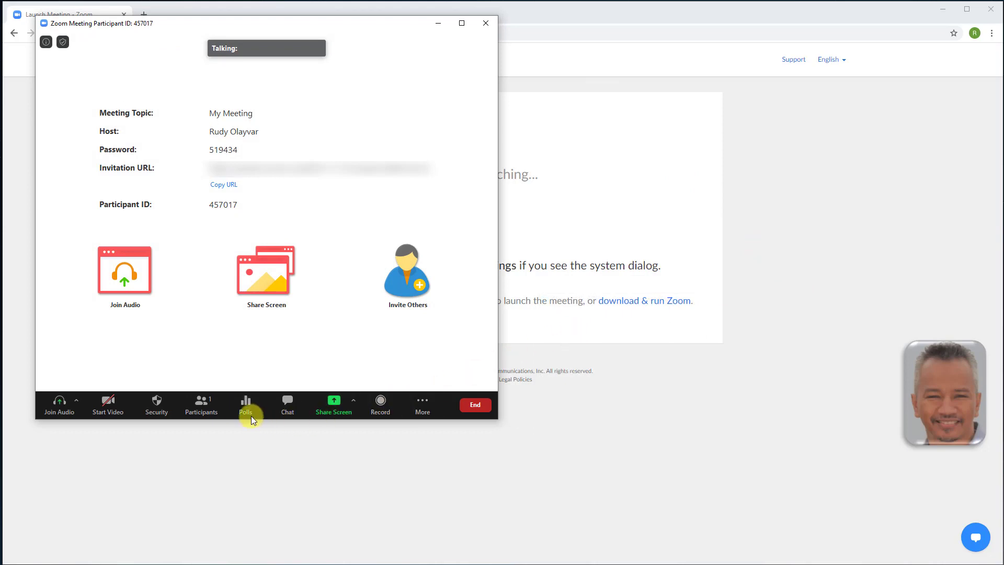
# Launch "poll question 1" in the running meeting, end the polling and close the poll window
pyautogui.click(246, 411)
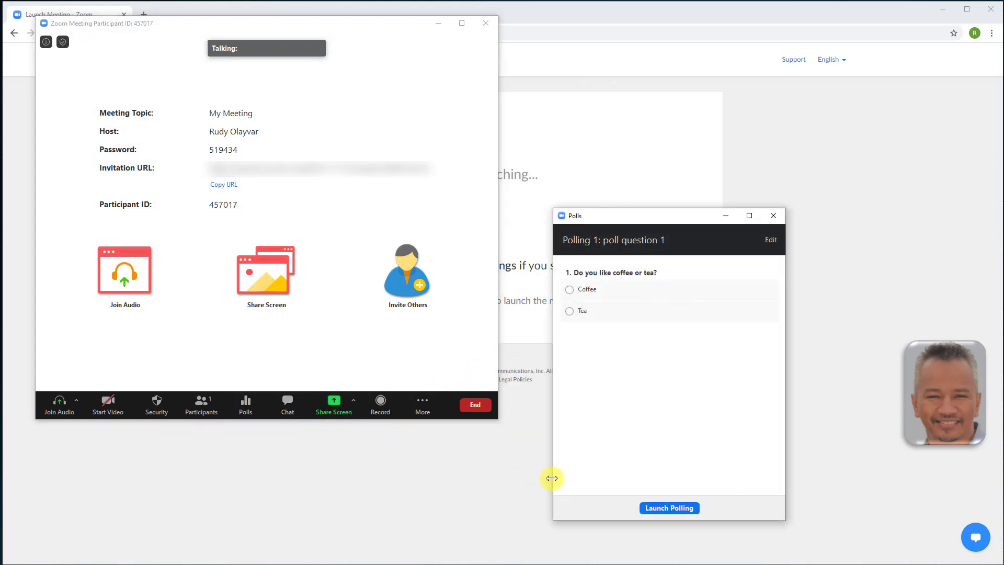
pyautogui.click(667, 509)
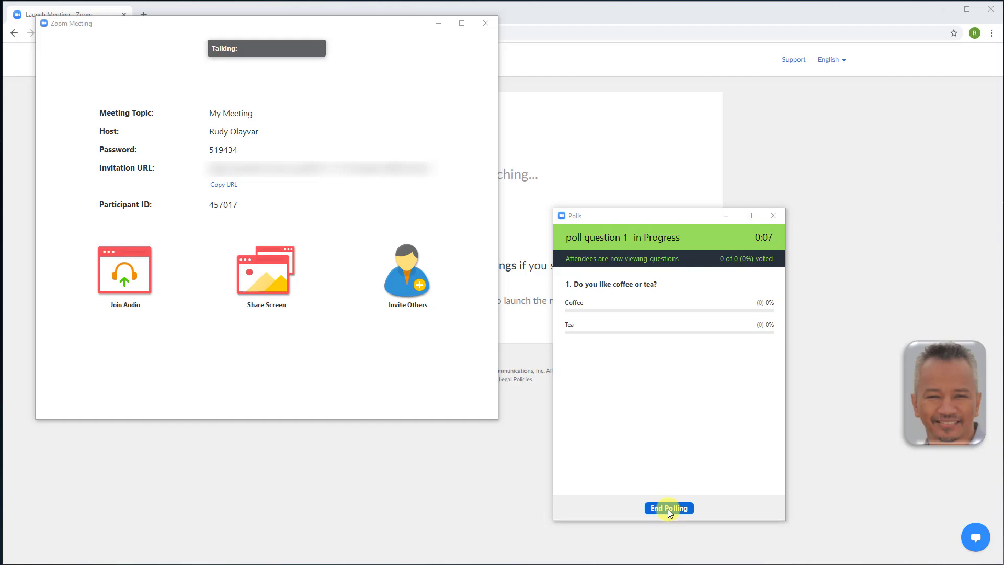
pyautogui.click(669, 509)
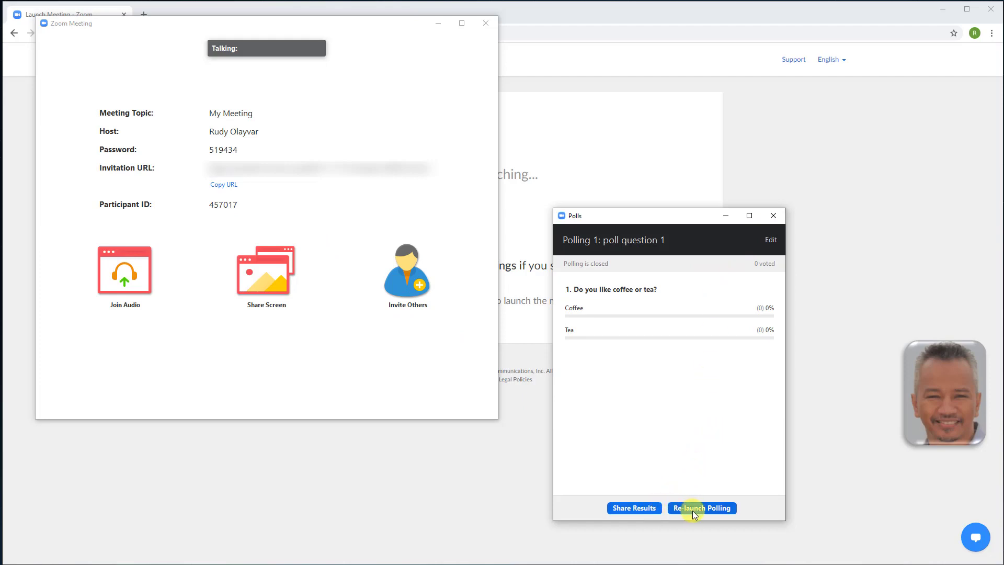
pyautogui.click(776, 218)
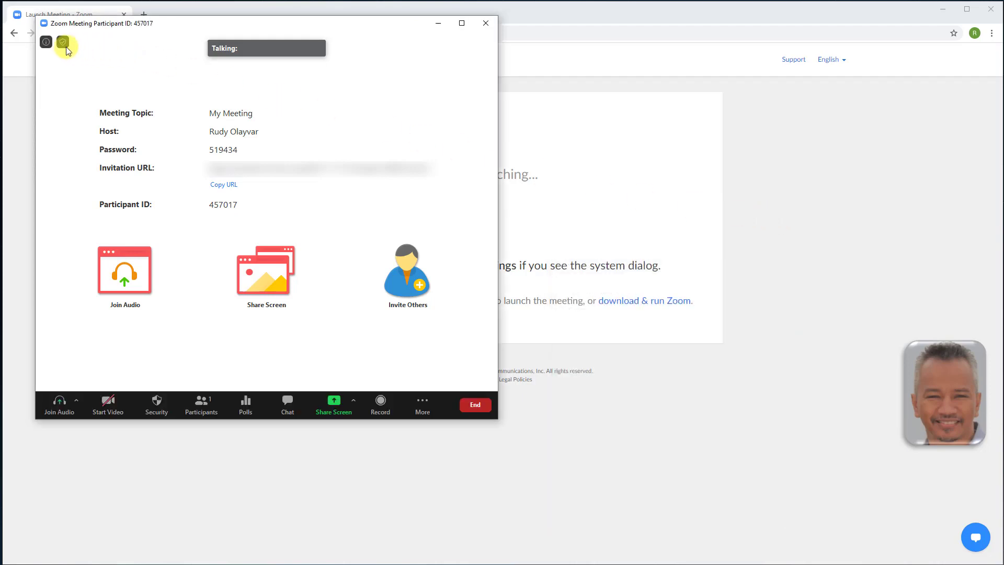
# Show the meeting's information, including its meeting ID, and end the meeting for all participants
pyautogui.click(45, 42)
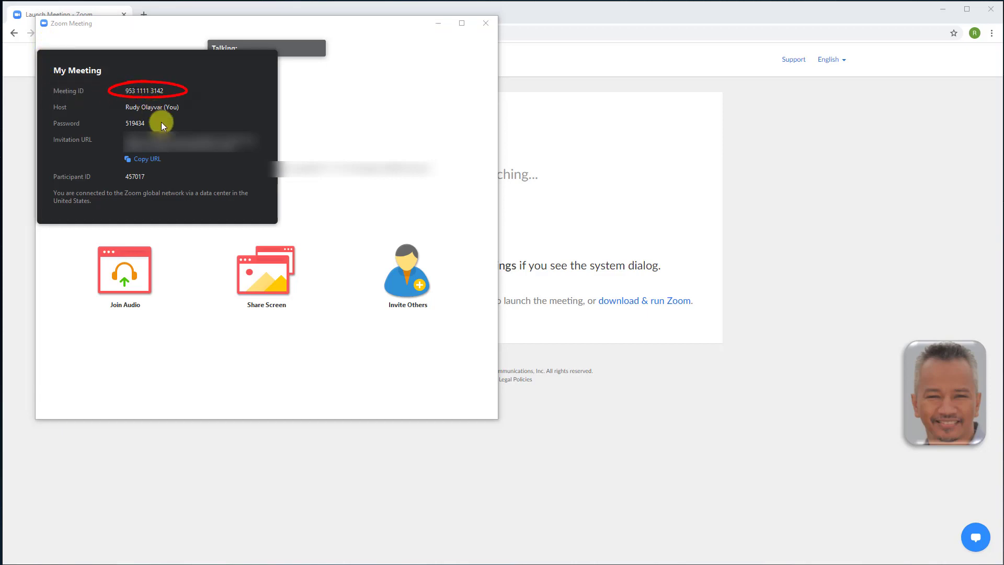
pyautogui.click(482, 410)
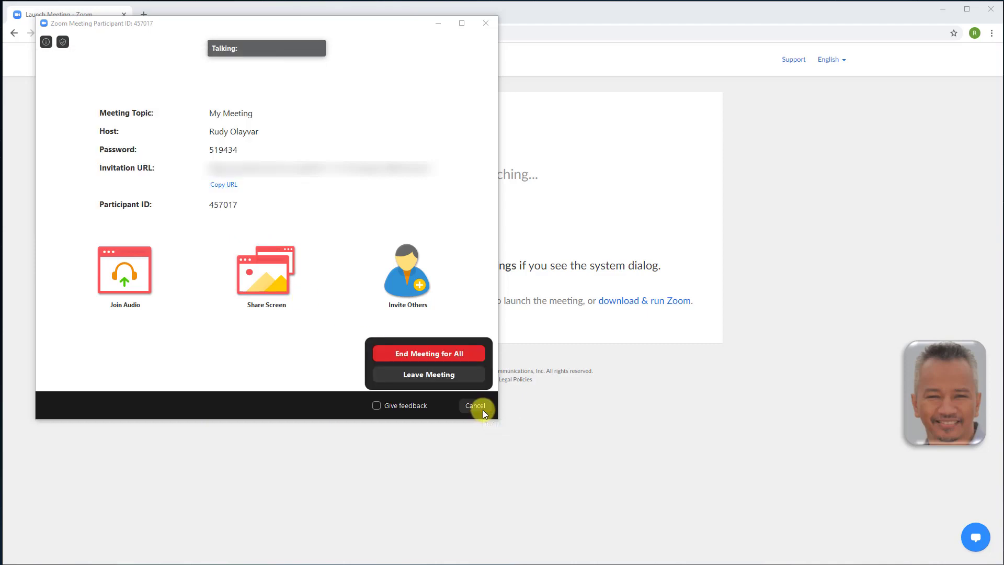
pyautogui.click(458, 355)
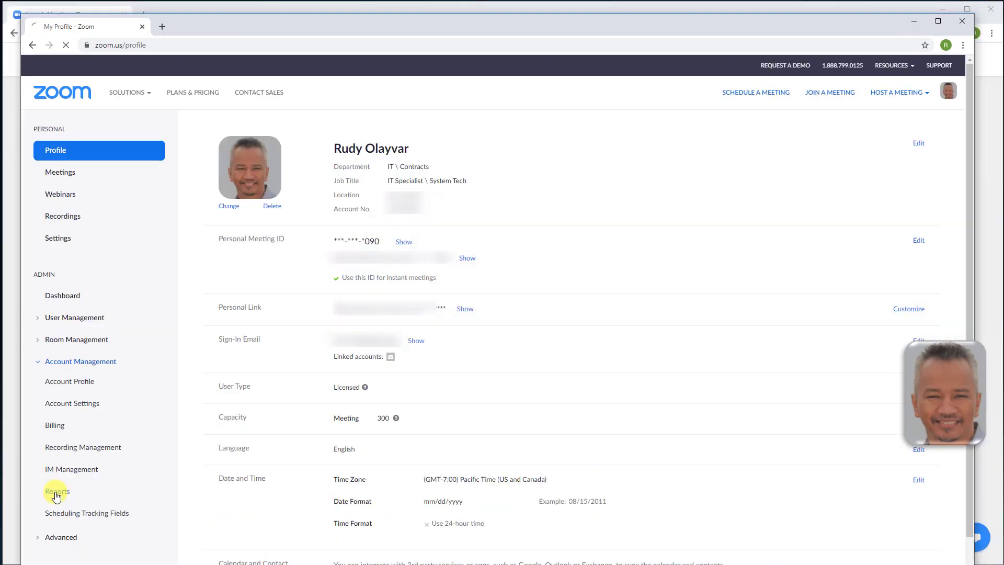
# Open the account's meeting report, select Poll Report as the report type and set the search to meeting ID
pyautogui.click(94, 484)
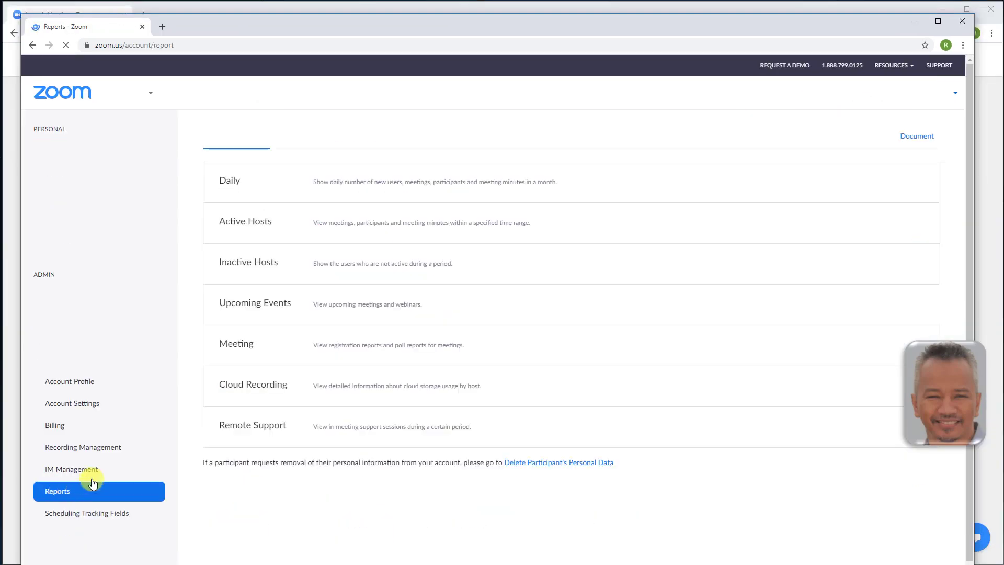
pyautogui.click(235, 352)
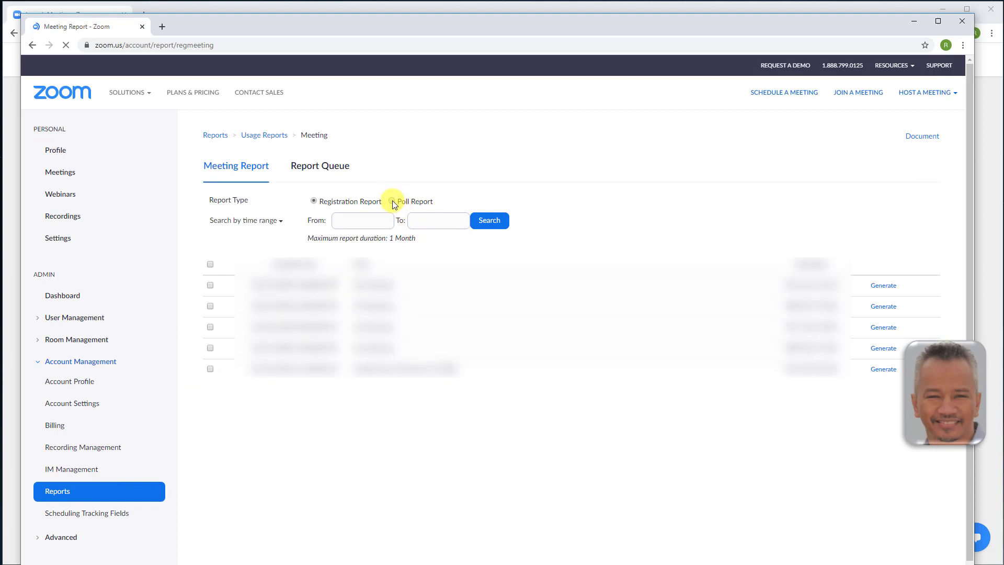
pyautogui.click(392, 202)
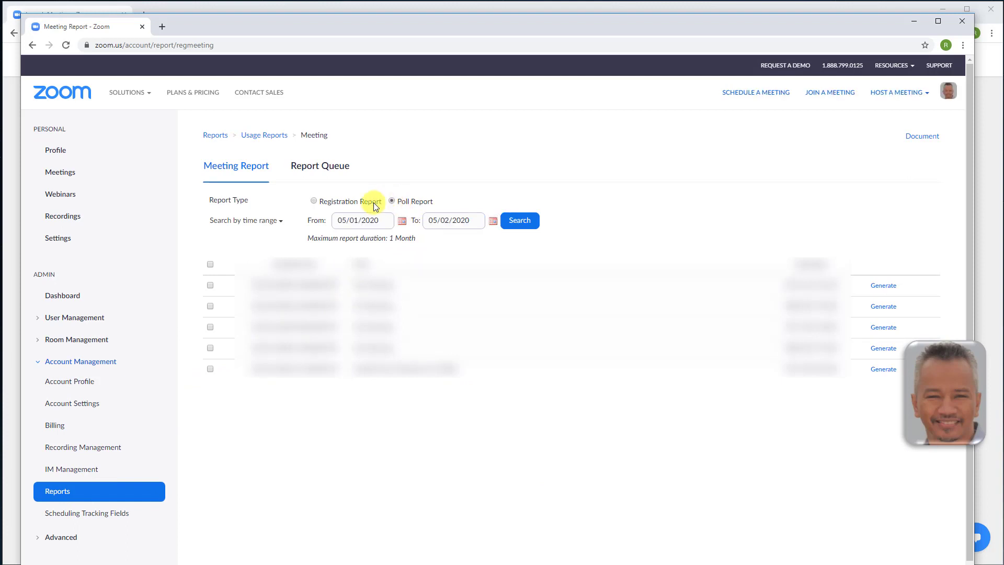
pyautogui.click(281, 225)
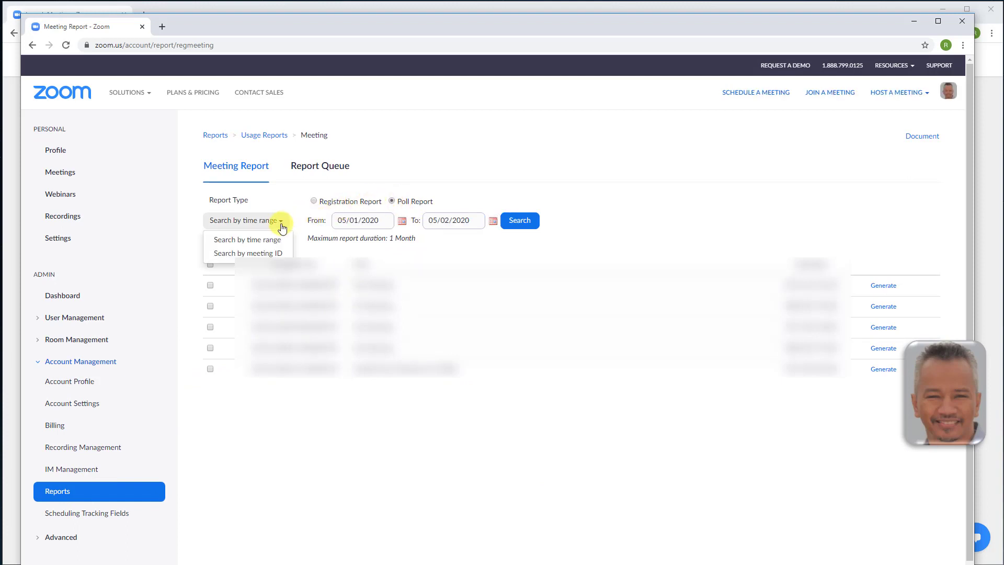
pyautogui.click(277, 254)
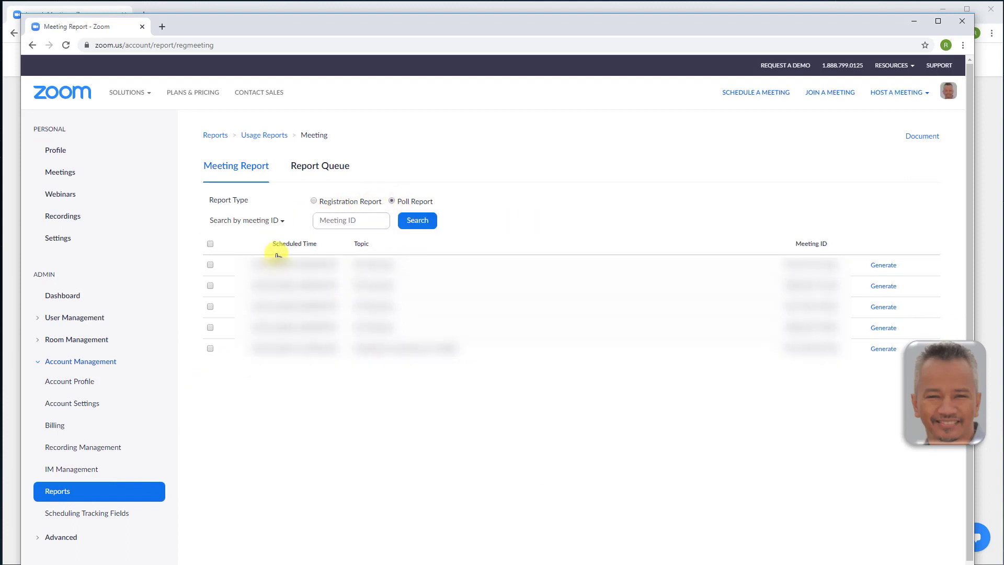
pyautogui.click(368, 222)
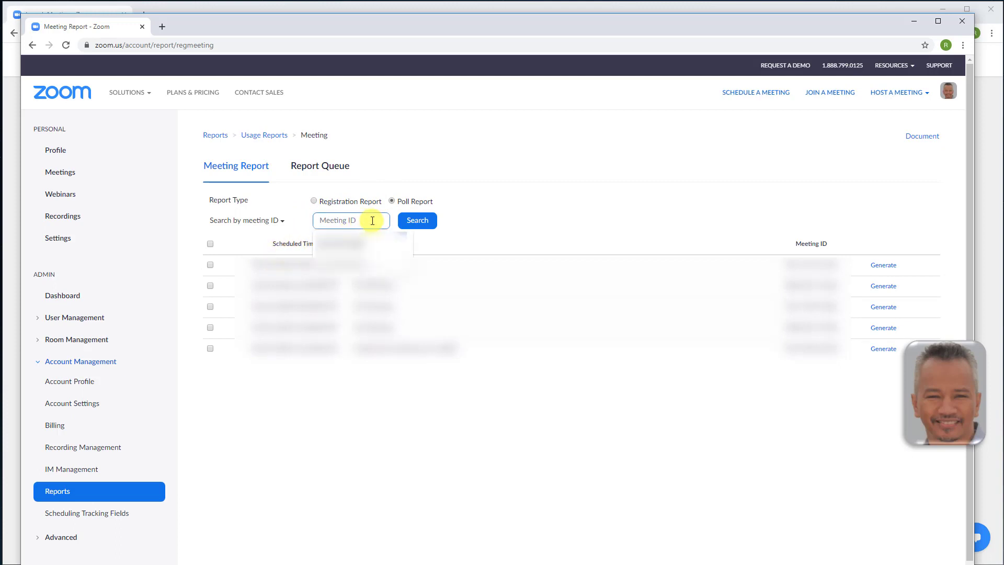